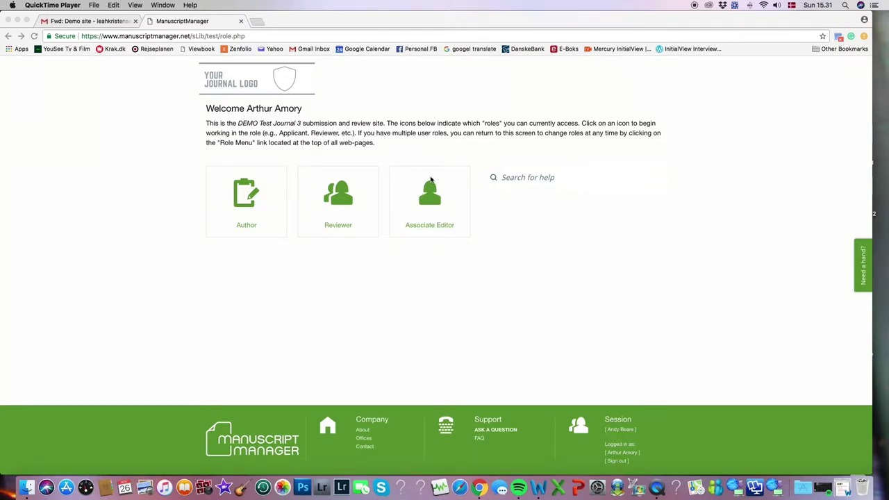
- Enter the Associate Editor role and open the list of manuscripts ready for decision/recommendation
{"action": "left_click", "coordinate": [428, 215]}
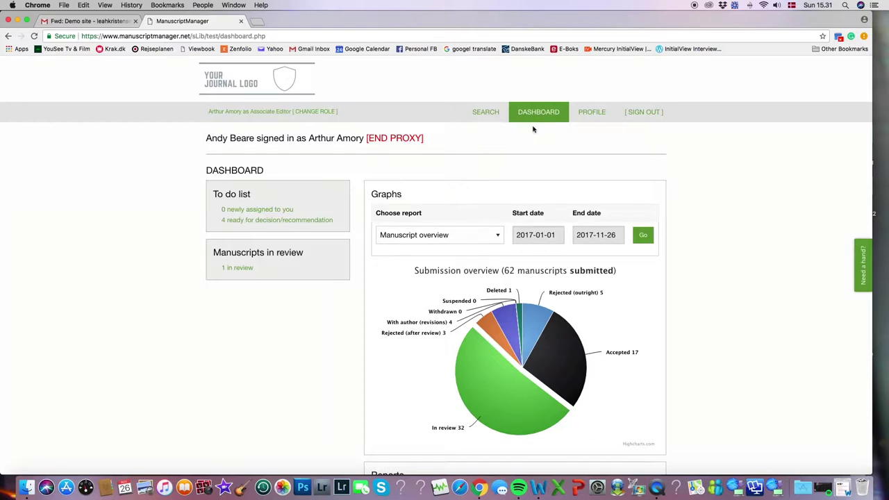
{"action": "scroll", "coordinate": [731, 174], "scroll_direction": "down", "scroll_amount": 3}
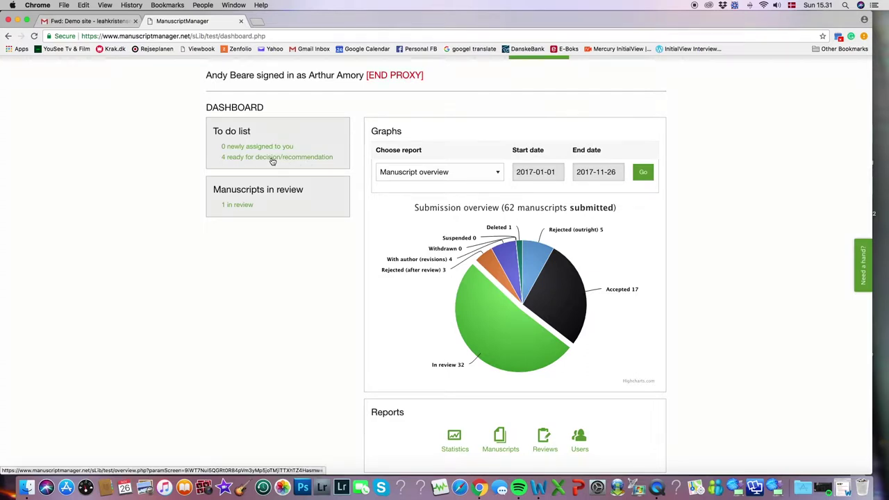
{"action": "left_click", "coordinate": [272, 160]}
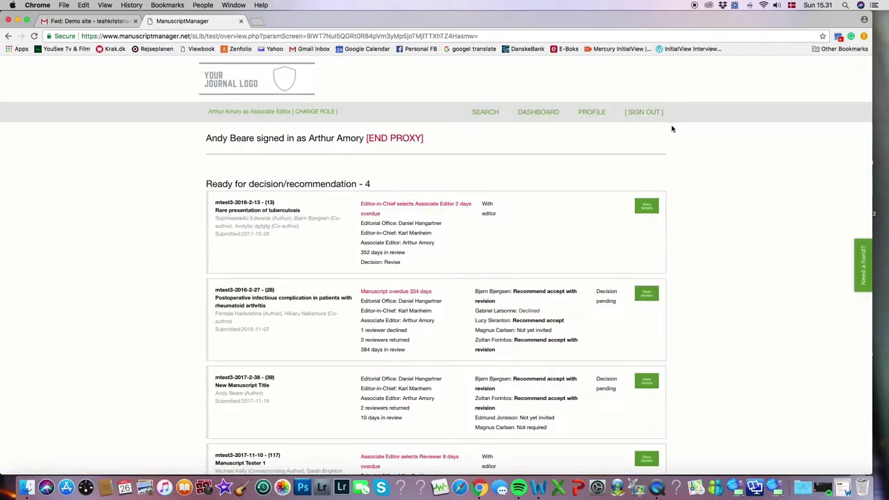
- Open the review page of manuscript mtest3-2017-2-38, "New Manuscript Title", from the list
{"action": "scroll", "coordinate": [730, 123], "scroll_direction": "down", "scroll_amount": 3}
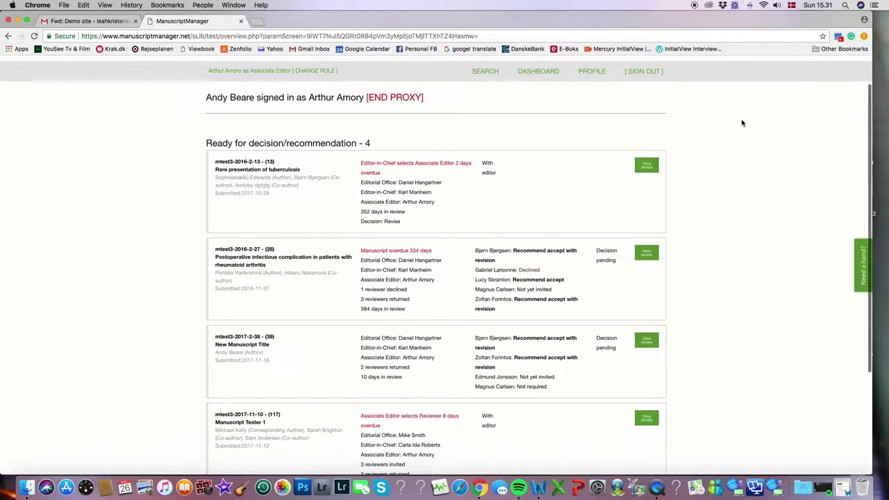
{"action": "scroll", "coordinate": [742, 122], "scroll_direction": "down", "scroll_amount": 4}
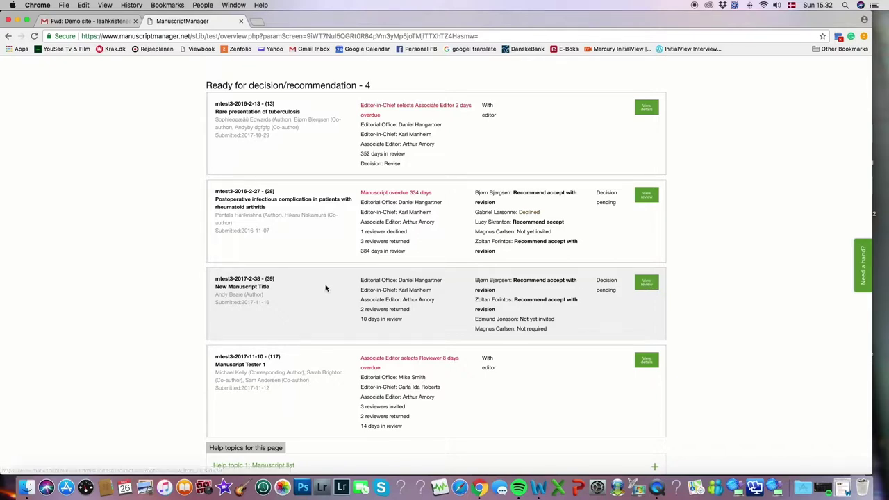
{"action": "left_click", "coordinate": [642, 284]}
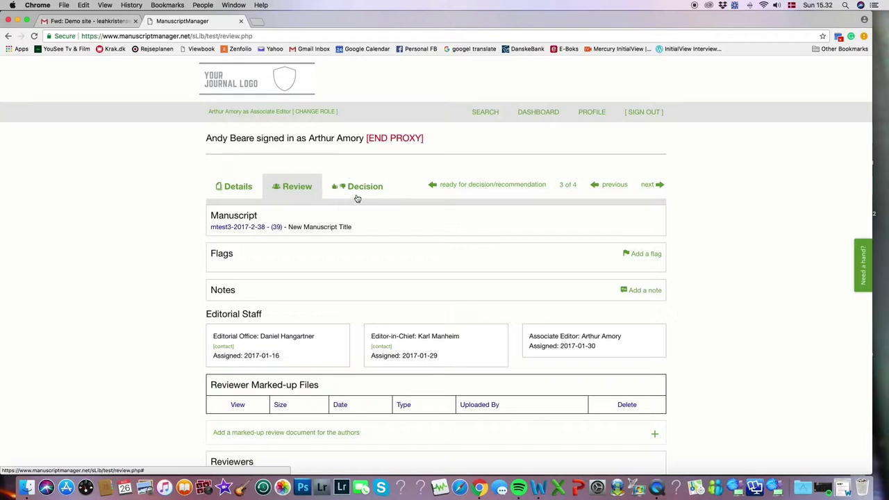
- Examine the manuscript's review page, from the editorial staff and marked-up files to the reviewers' statuses and recommendations
{"action": "scroll", "coordinate": [724, 184], "scroll_direction": "down", "scroll_amount": 2}
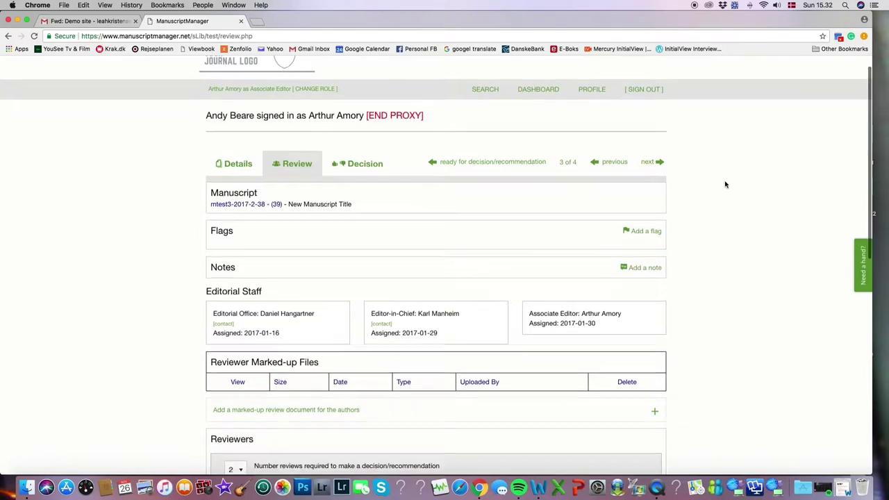
{"action": "scroll", "coordinate": [725, 184], "scroll_direction": "down", "scroll_amount": 2}
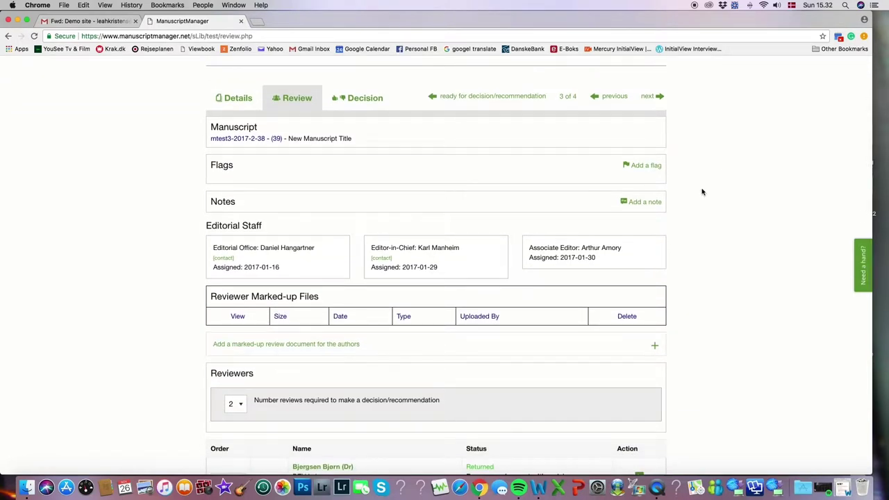
{"action": "scroll", "coordinate": [702, 191], "scroll_direction": "down", "scroll_amount": 4}
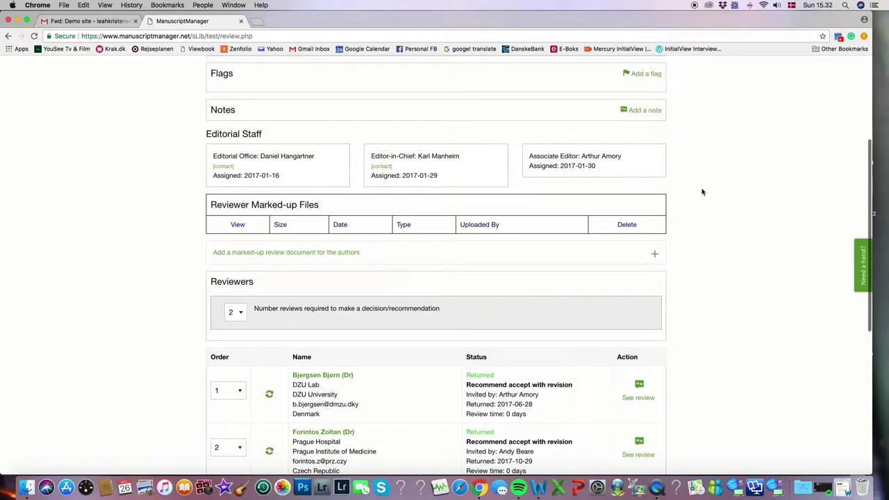
{"action": "scroll", "coordinate": [701, 192], "scroll_direction": "down", "scroll_amount": 3}
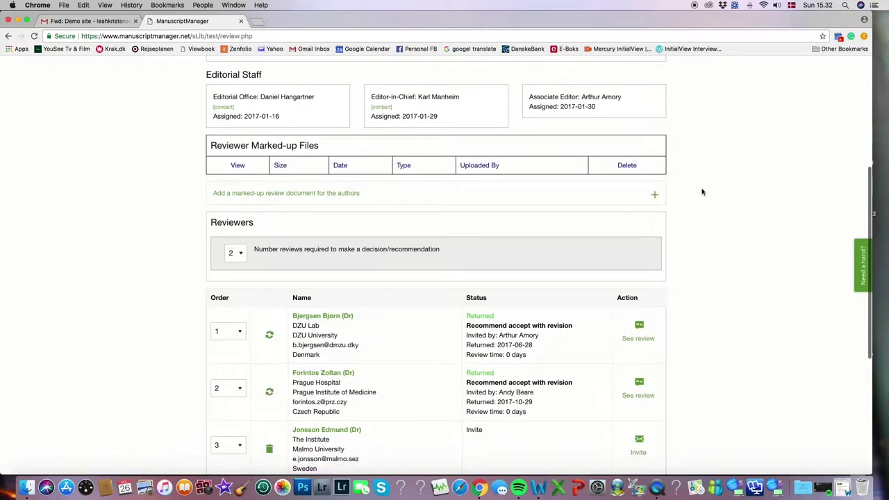
{"action": "scroll", "coordinate": [702, 191], "scroll_direction": "down", "scroll_amount": 3}
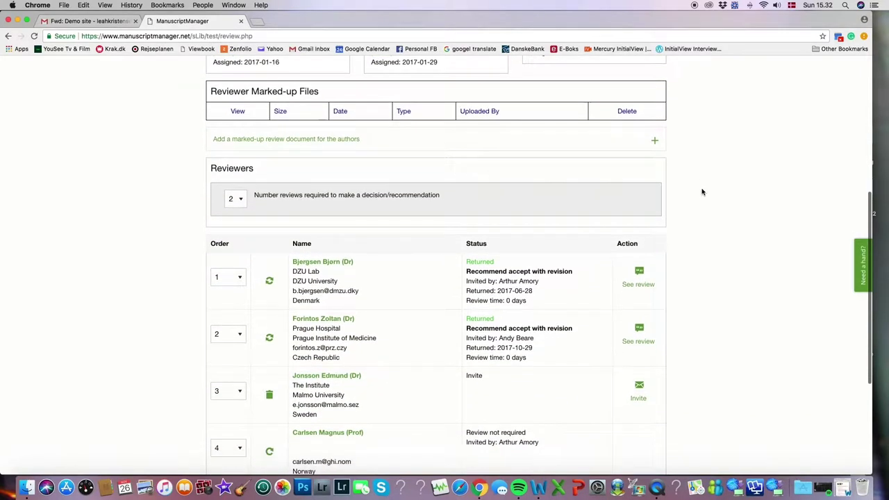
{"action": "scroll", "coordinate": [701, 191], "scroll_direction": "down", "scroll_amount": 2}
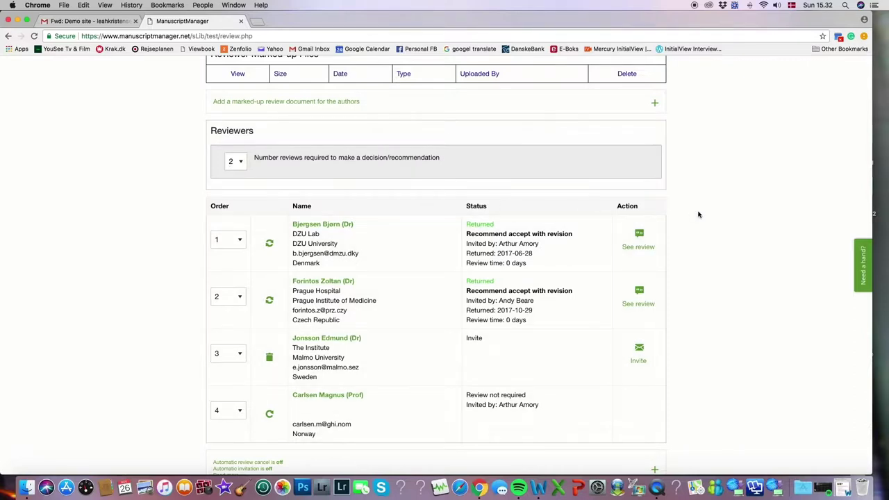
{"action": "scroll", "coordinate": [699, 215], "scroll_direction": "down", "scroll_amount": 1}
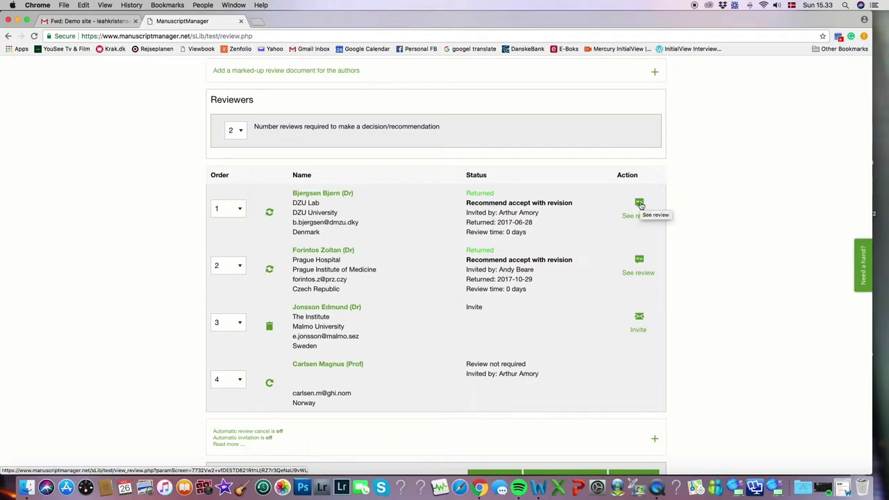
- View the first reviewer's returned review, grade it Very Good, and return to the reviewer list
{"action": "left_click", "coordinate": [639, 205]}
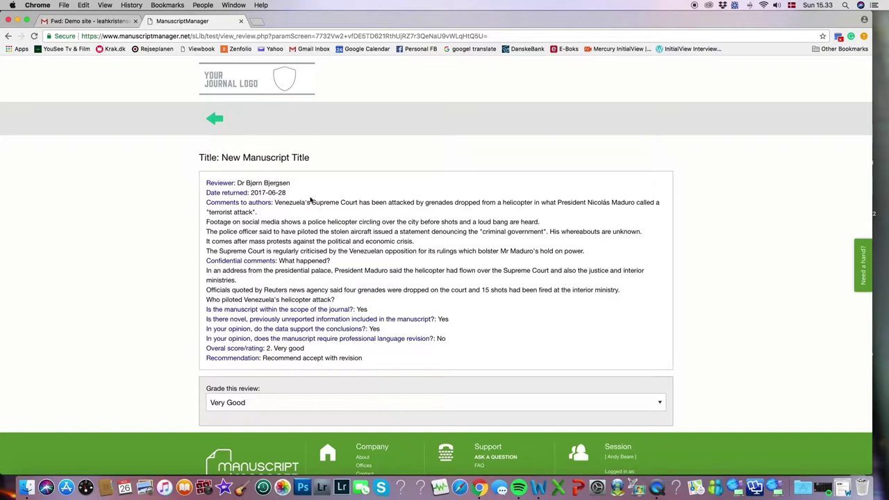
{"action": "scroll", "coordinate": [343, 219], "scroll_direction": "down", "scroll_amount": 2}
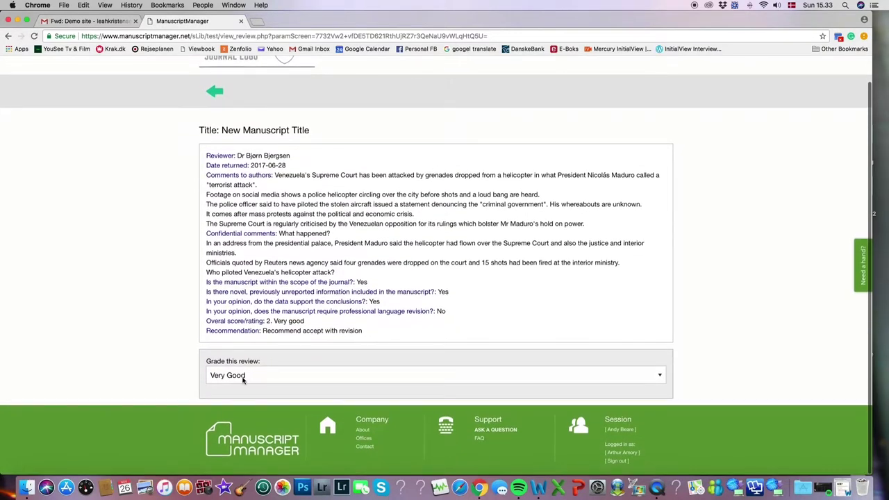
{"action": "left_click", "coordinate": [659, 378]}
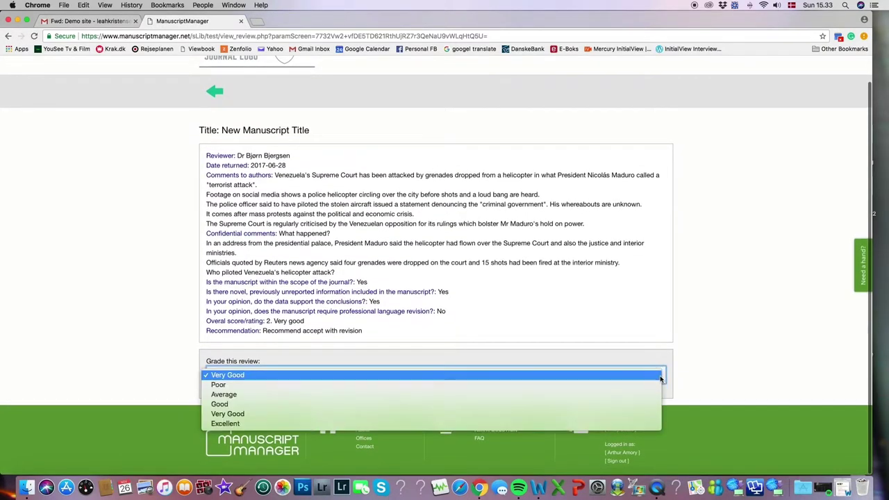
{"action": "left_click", "coordinate": [533, 375]}
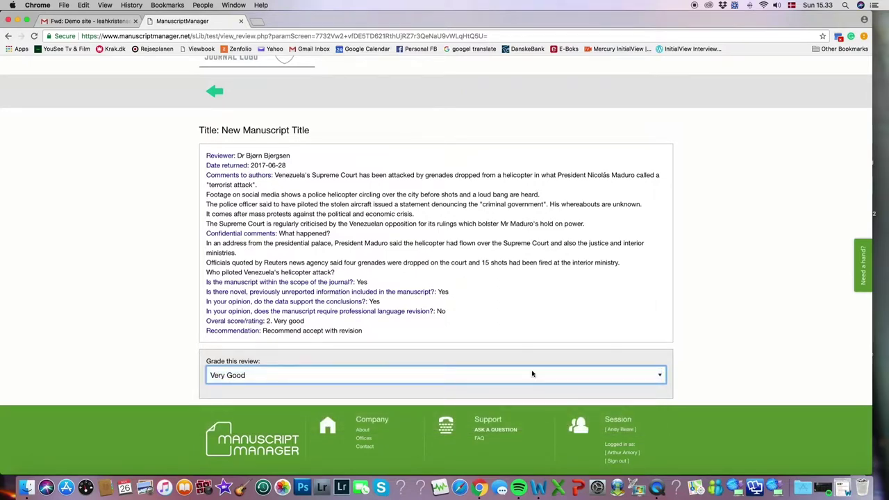
{"action": "left_click", "coordinate": [214, 93]}
- View the second reviewer's returned review, grade it Very Good, and return to the reviewer list
{"action": "scroll", "coordinate": [350, 110], "scroll_direction": "up", "scroll_amount": 2}
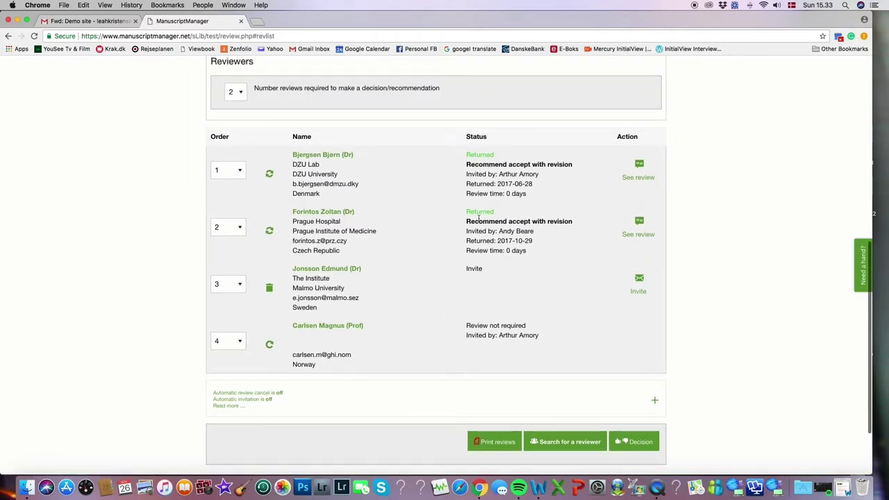
{"action": "left_click", "coordinate": [638, 222]}
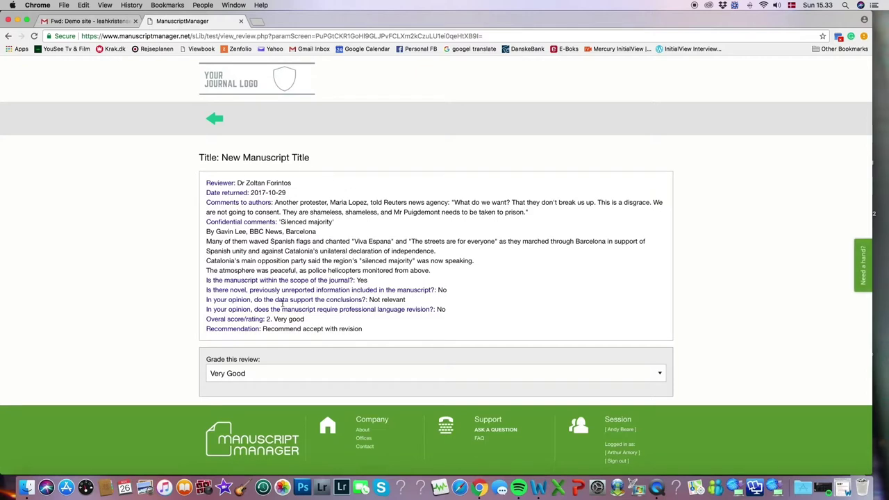
{"action": "left_click", "coordinate": [346, 376]}
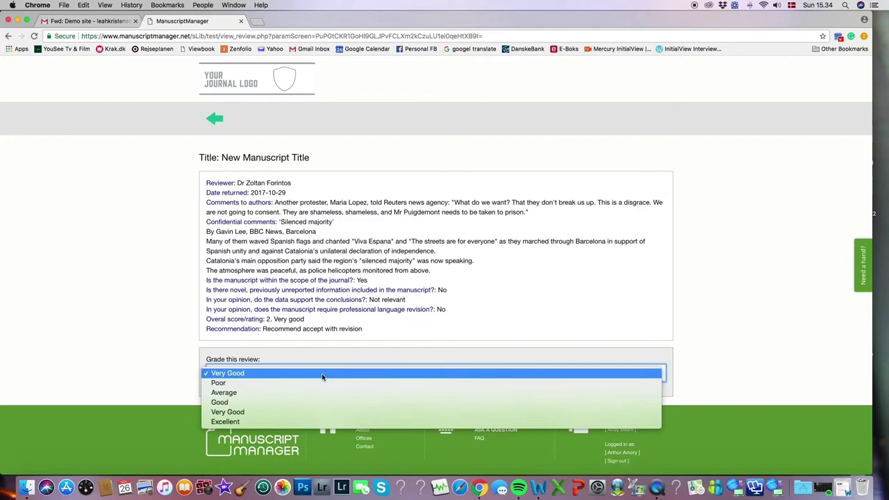
{"action": "left_click", "coordinate": [322, 377]}
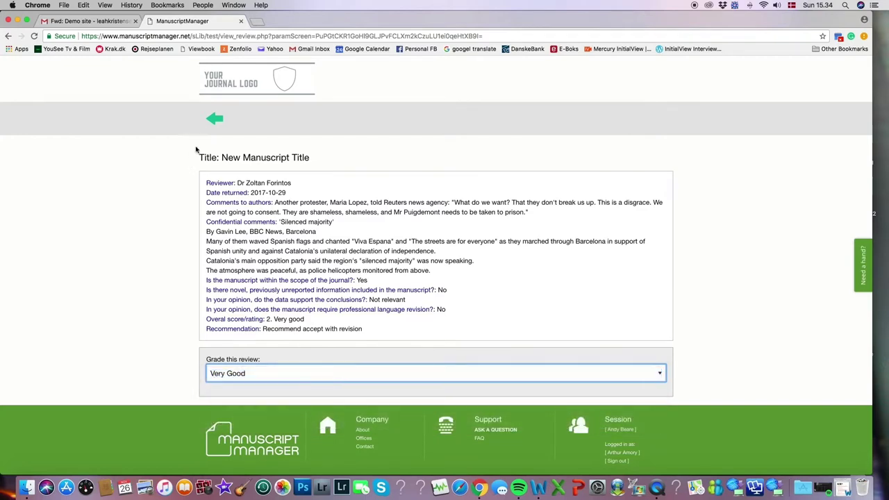
{"action": "left_click", "coordinate": [214, 118]}
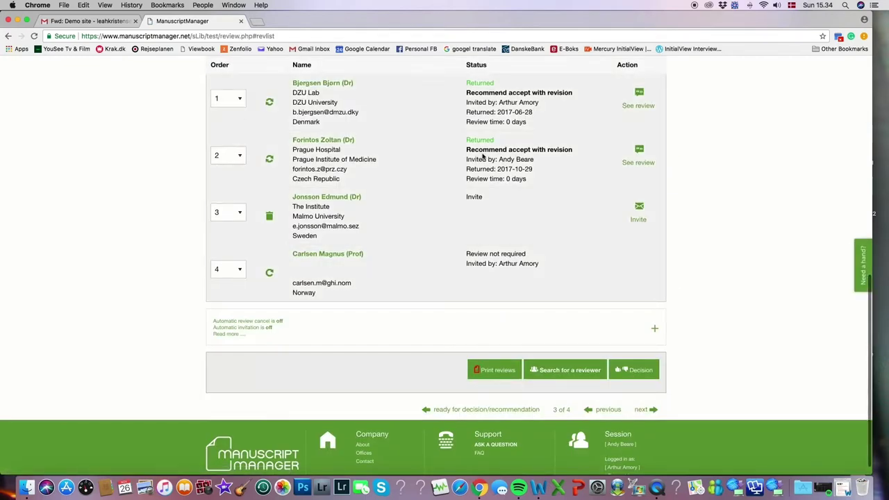
- Open the decision page for this manuscript
{"action": "scroll", "coordinate": [556, 278], "scroll_direction": "down", "scroll_amount": 1}
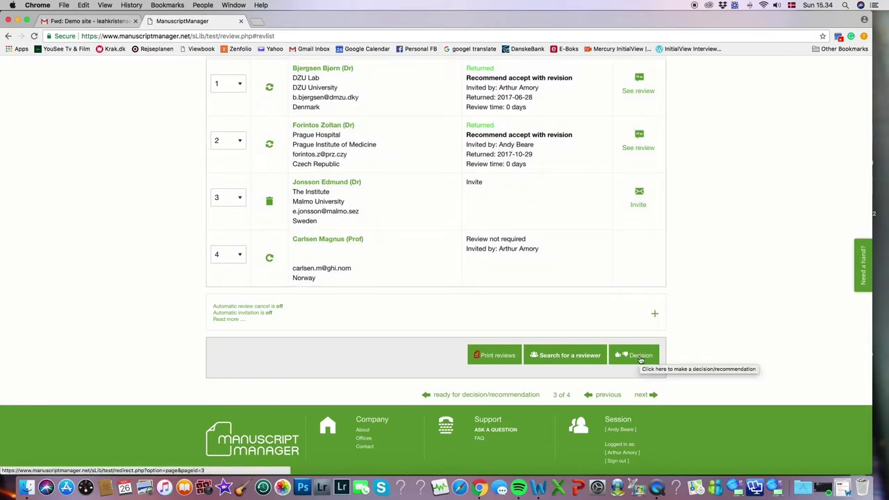
{"action": "scroll", "coordinate": [586, 315], "scroll_direction": "up", "scroll_amount": 5}
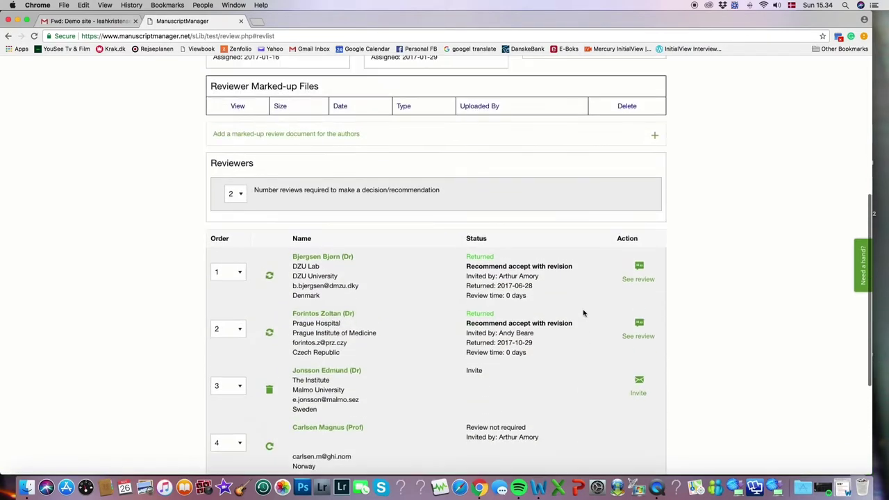
{"action": "scroll", "coordinate": [584, 313], "scroll_direction": "up", "scroll_amount": 8}
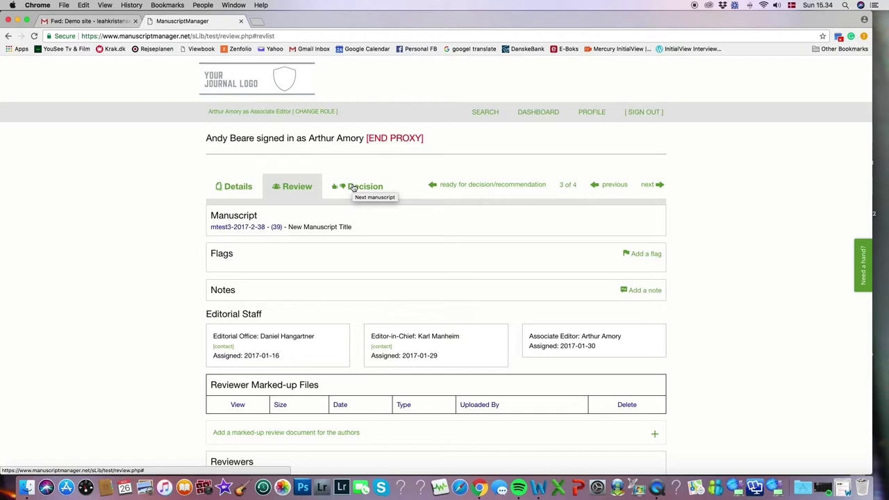
{"action": "left_click", "coordinate": [353, 187]}
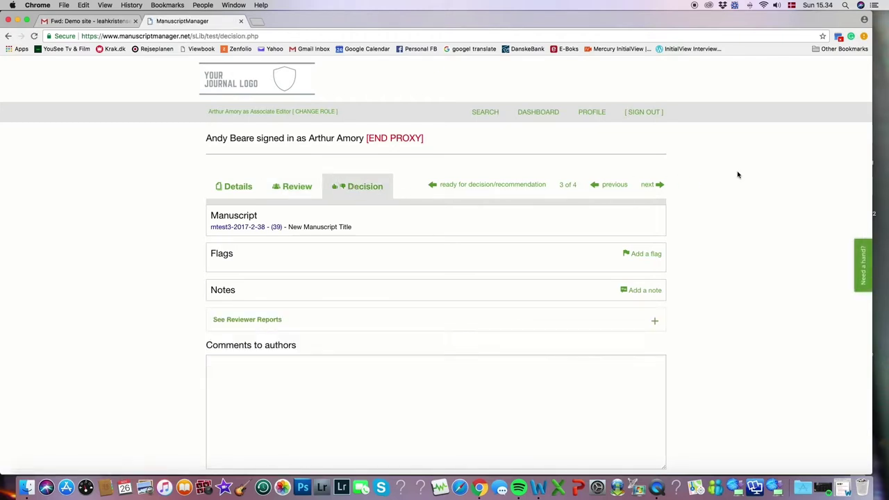
- Expand the reviewer reports on the decision page, read through both reports, and collapse them again
{"action": "scroll", "coordinate": [737, 175], "scroll_direction": "down", "scroll_amount": 3}
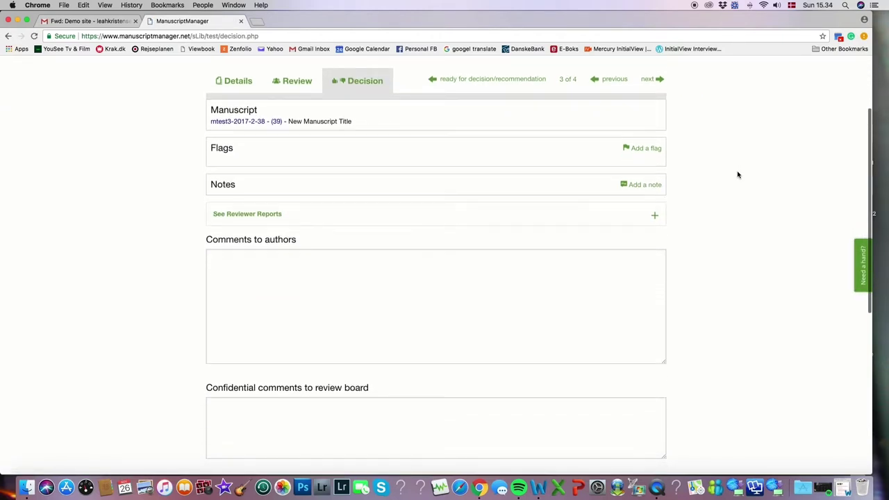
{"action": "scroll", "coordinate": [737, 175], "scroll_direction": "down", "scroll_amount": 1}
{"action": "scroll", "coordinate": [738, 175], "scroll_direction": "up", "scroll_amount": 1}
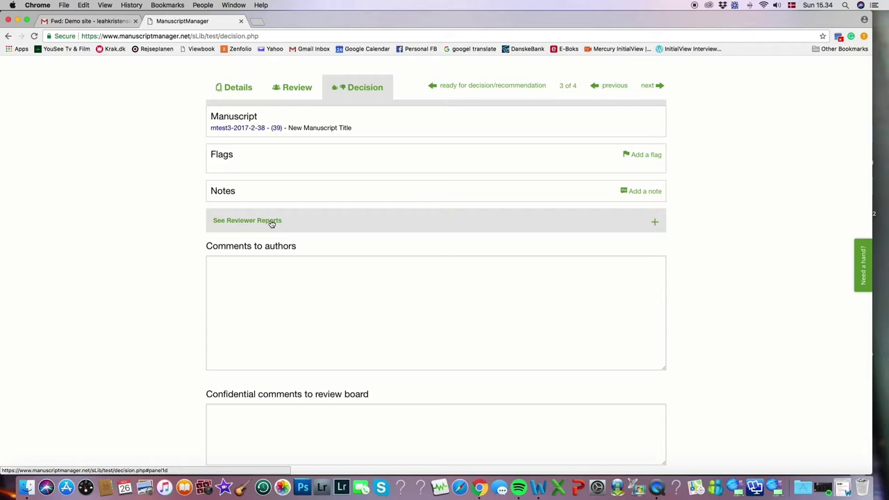
{"action": "left_click", "coordinate": [271, 222]}
{"action": "scroll", "coordinate": [325, 241], "scroll_direction": "down", "scroll_amount": 1}
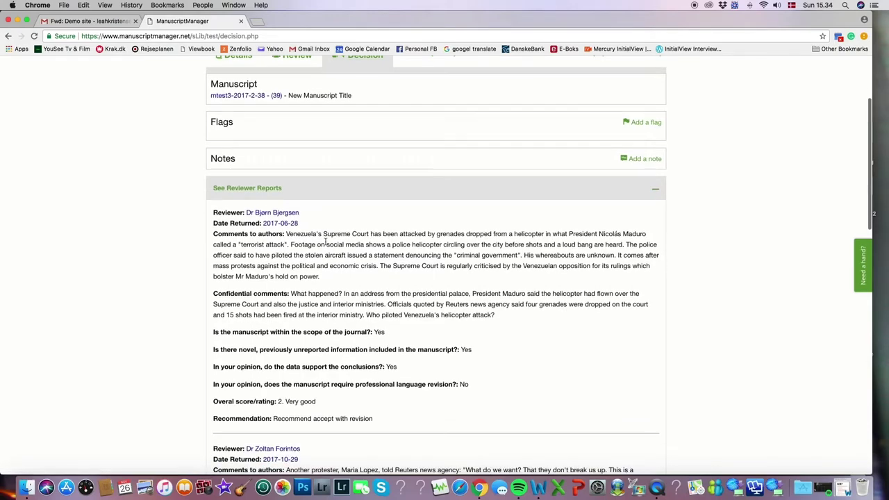
{"action": "scroll", "coordinate": [325, 242], "scroll_direction": "down", "scroll_amount": 8}
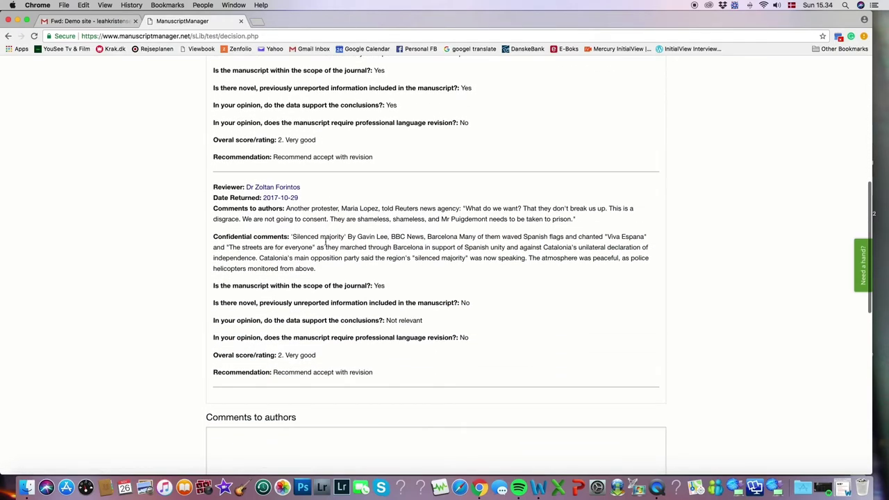
{"action": "scroll", "coordinate": [325, 242], "scroll_direction": "up", "scroll_amount": 8}
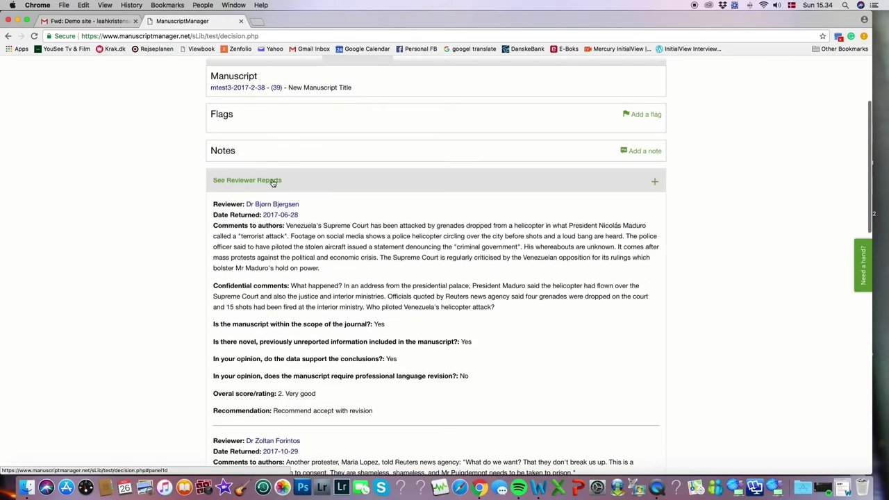
{"action": "left_click", "coordinate": [273, 181]}
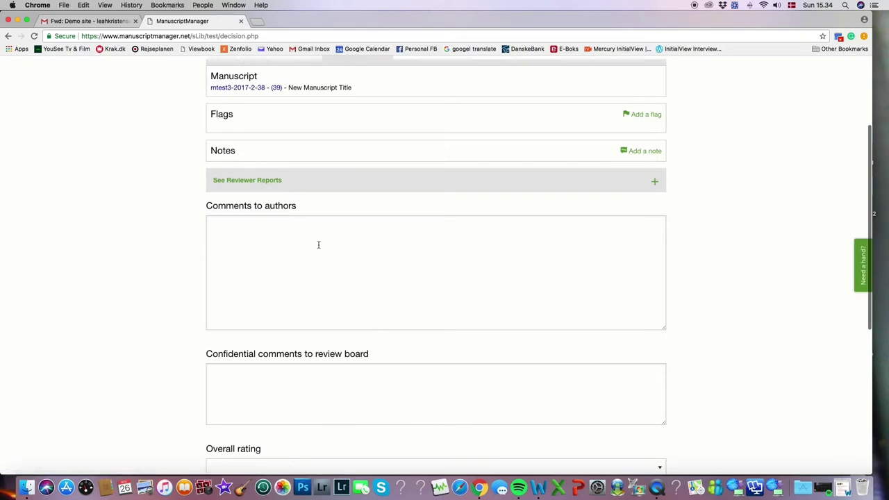
- Set the manuscript's overall rating to Very good on the decision form
{"action": "scroll", "coordinate": [291, 386], "scroll_direction": "down", "scroll_amount": 1}
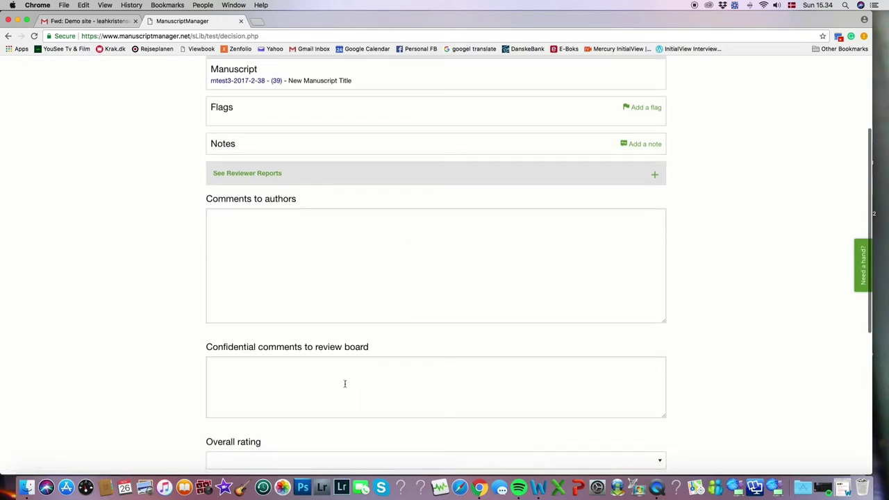
{"action": "scroll", "coordinate": [344, 383], "scroll_direction": "down", "scroll_amount": 4}
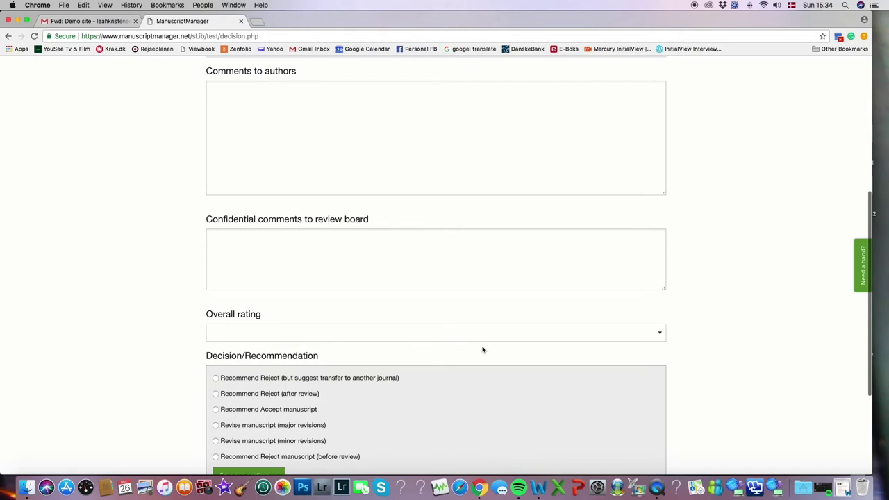
{"action": "left_click", "coordinate": [566, 333]}
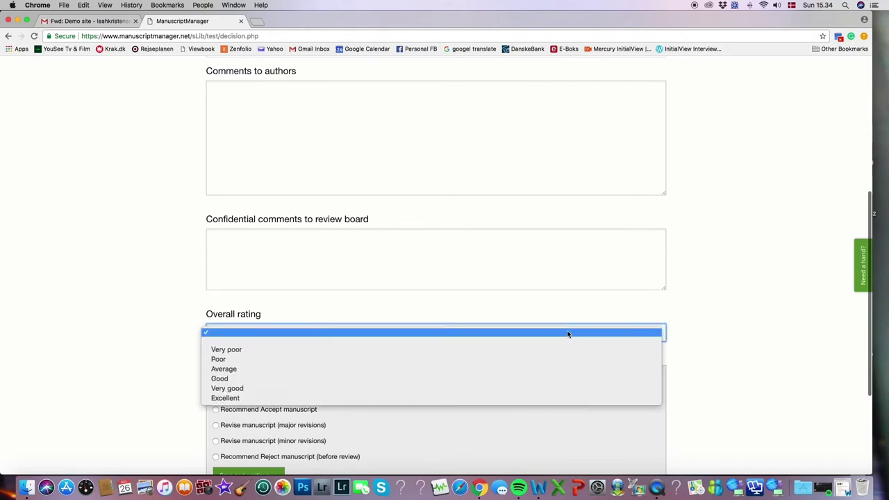
{"action": "left_click", "coordinate": [541, 392]}
- Choose "Revise manuscript (minor revisions)" as the decision, then save it and continue to the decision email
{"action": "scroll", "coordinate": [478, 391], "scroll_direction": "down", "scroll_amount": 2}
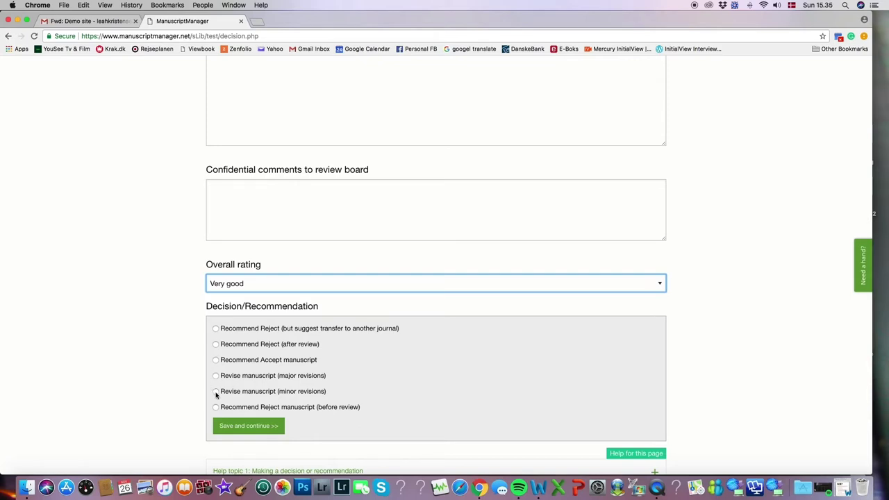
{"action": "left_click", "coordinate": [216, 393]}
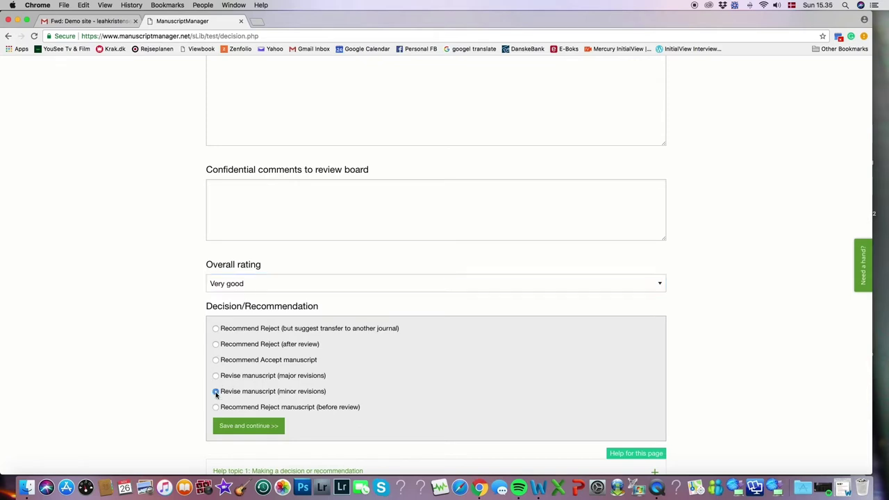
{"action": "left_click", "coordinate": [229, 426]}
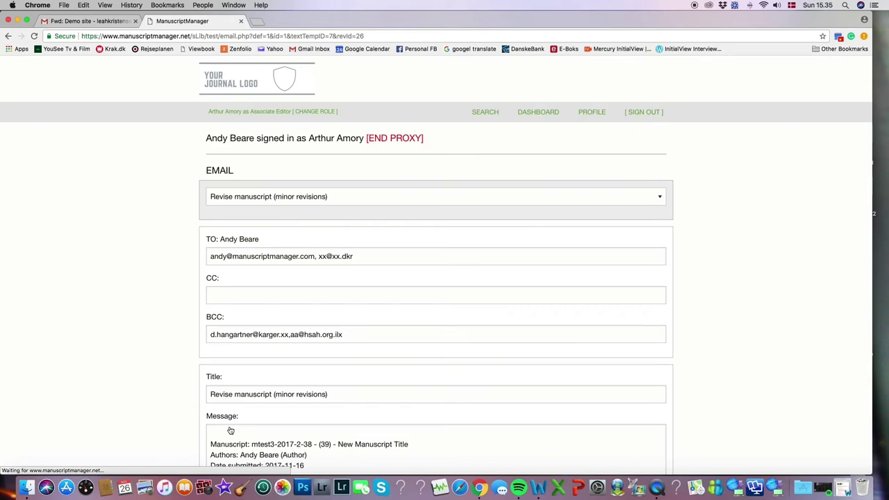
- Review the minor-revisions email draft, checking its recipients, title and the full message to the author
{"action": "scroll", "coordinate": [727, 201], "scroll_direction": "down", "scroll_amount": 3}
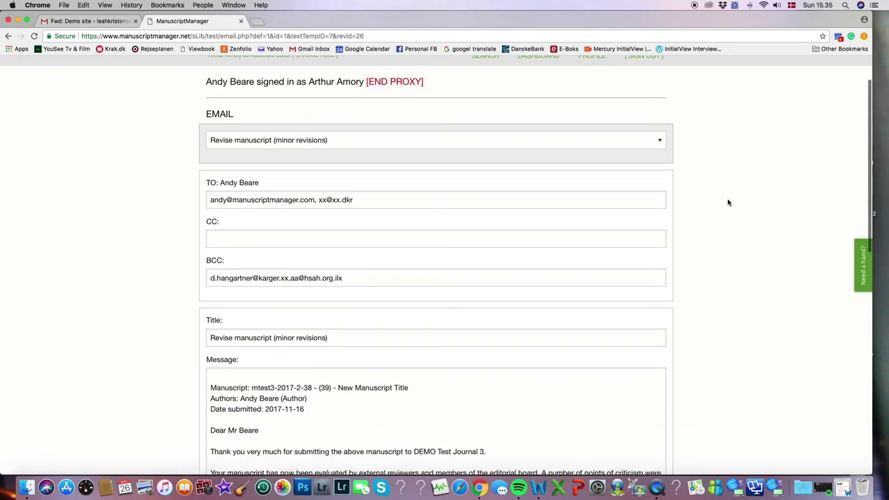
{"action": "scroll", "coordinate": [728, 202], "scroll_direction": "down", "scroll_amount": 2}
{"action": "scroll", "coordinate": [728, 202], "scroll_direction": "up", "scroll_amount": 3}
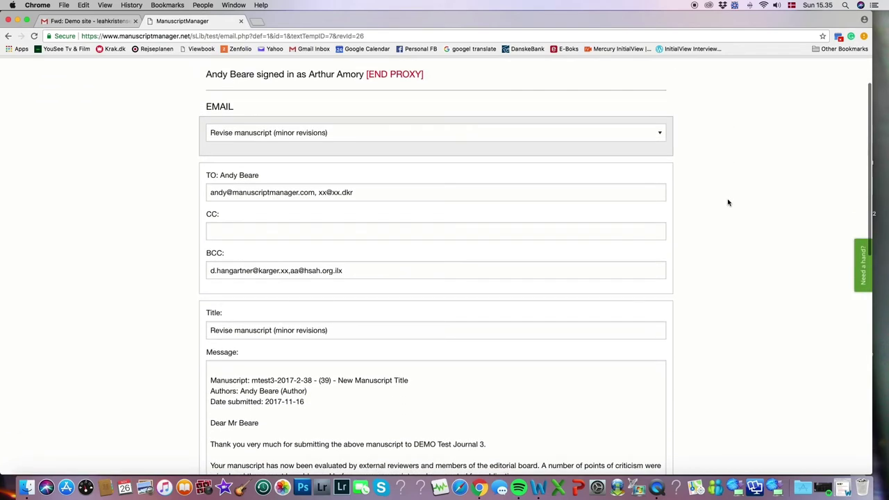
{"action": "scroll", "coordinate": [728, 202], "scroll_direction": "down", "scroll_amount": 3}
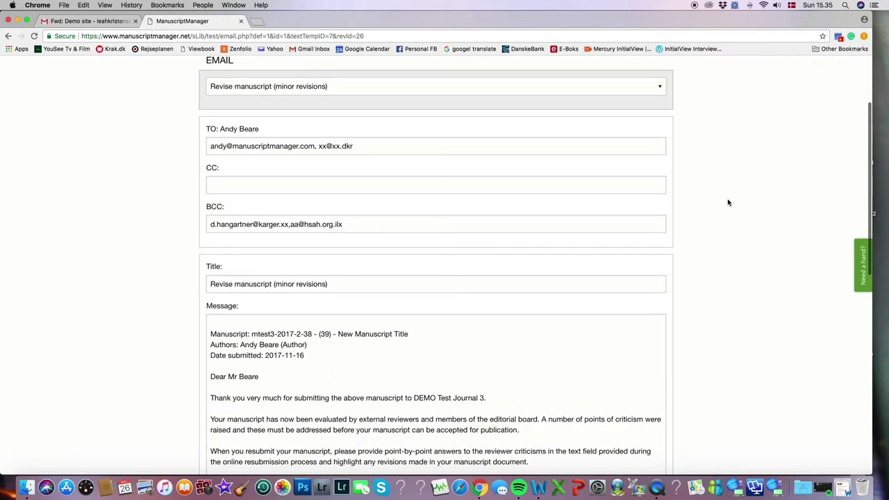
{"action": "scroll", "coordinate": [727, 202], "scroll_direction": "down", "scroll_amount": 3}
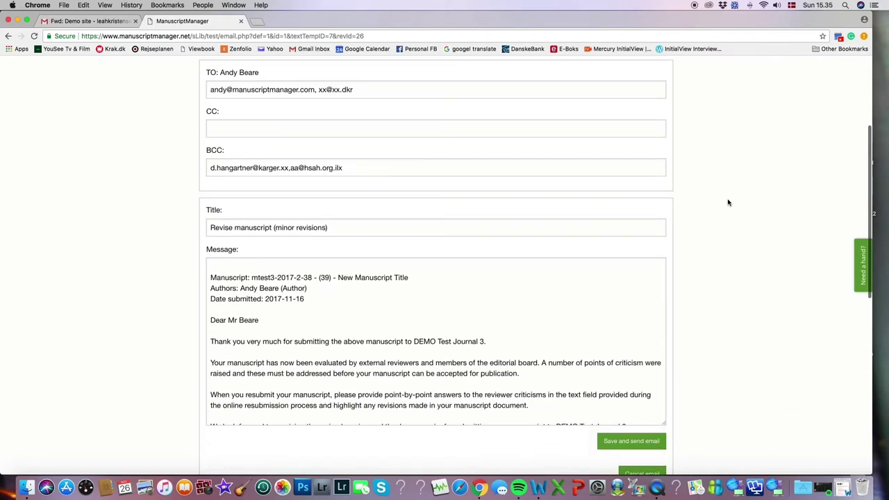
{"action": "scroll", "coordinate": [727, 202], "scroll_direction": "down", "scroll_amount": 1}
{"action": "scroll", "coordinate": [521, 293], "scroll_direction": "down", "scroll_amount": 3}
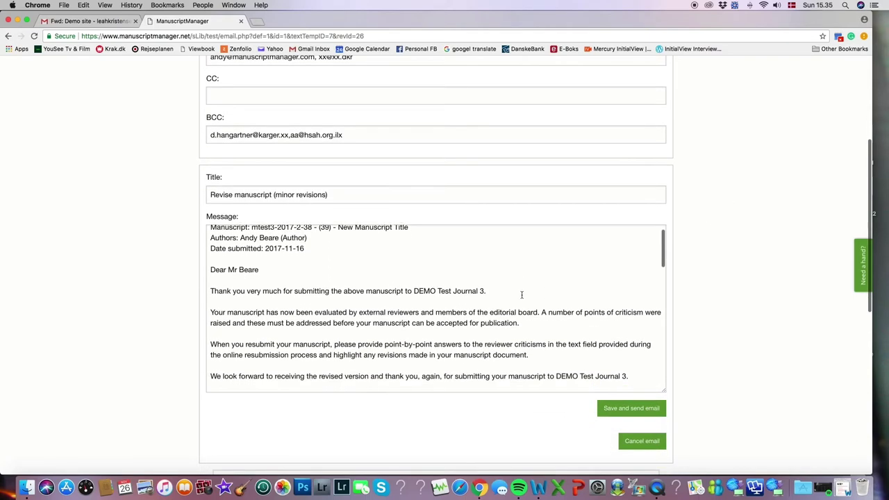
{"action": "scroll", "coordinate": [522, 294], "scroll_direction": "down", "scroll_amount": 5}
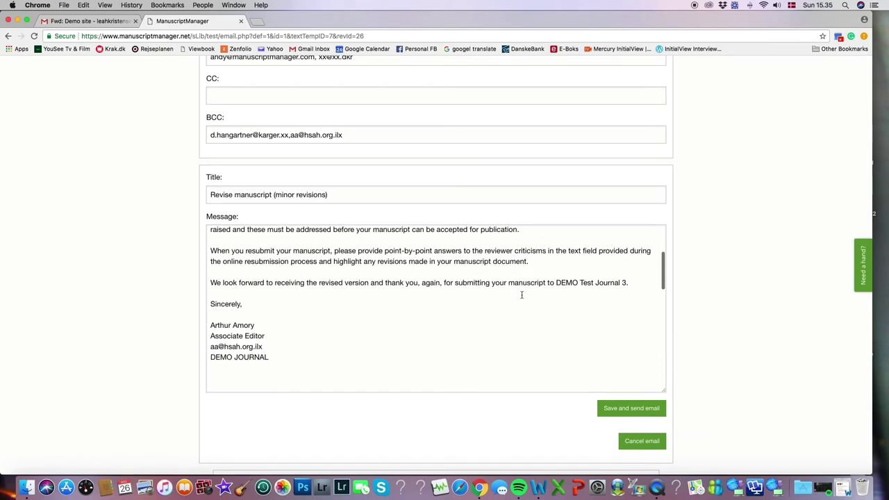
{"action": "scroll", "coordinate": [522, 294], "scroll_direction": "up", "scroll_amount": 6}
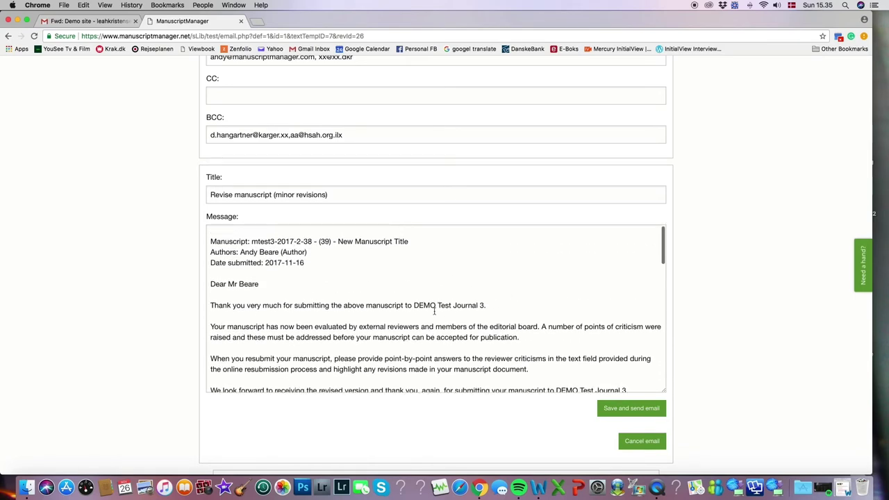
- Place the cursor in the message's salutation, then save and send the minor-revisions email without changing its text
{"action": "left_click", "coordinate": [362, 308]}
{"action": "left_click", "coordinate": [240, 287]}
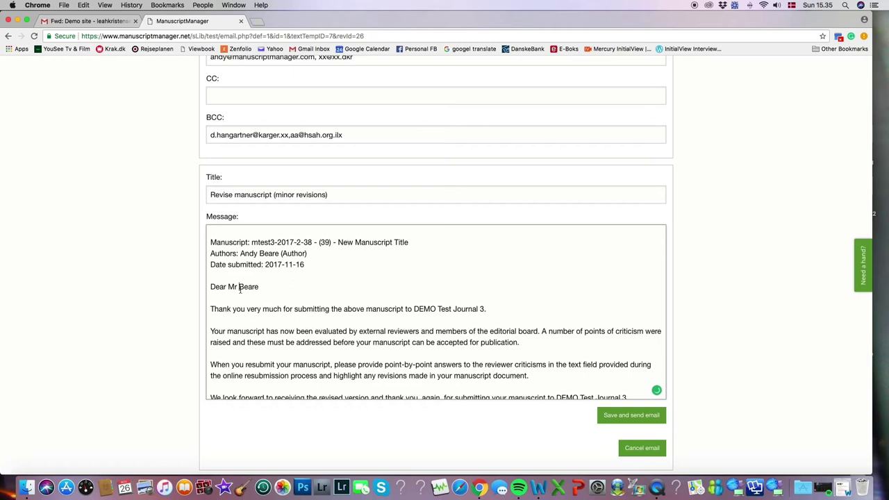
{"action": "left_click", "coordinate": [629, 415]}
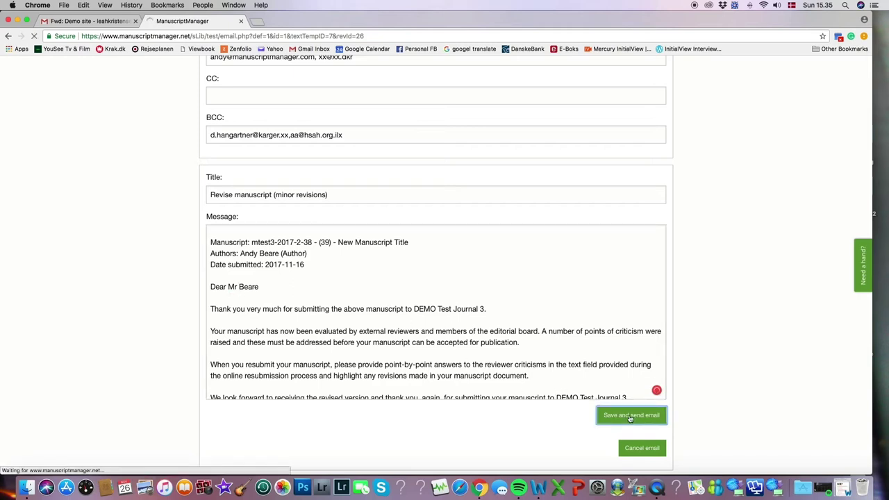